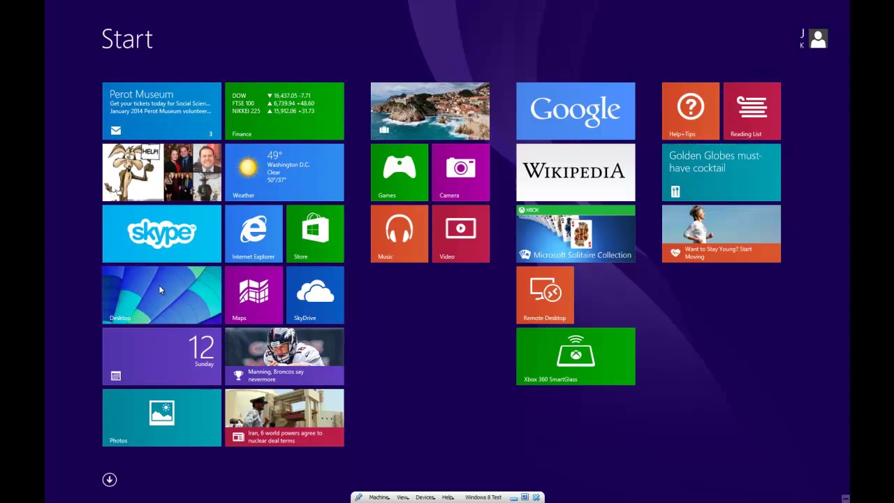
# Switch from the Windows 8.1 Start screen to the desktop.
pyautogui.click(160, 290)
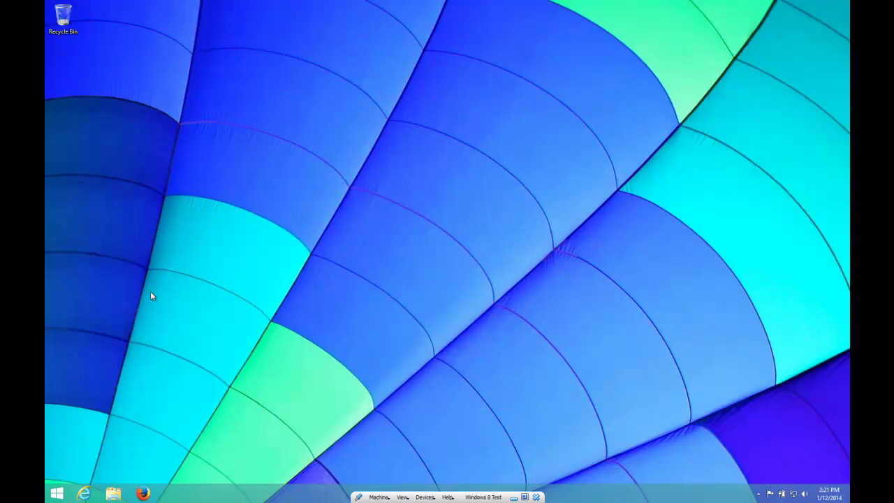
pyautogui.click(84, 494)
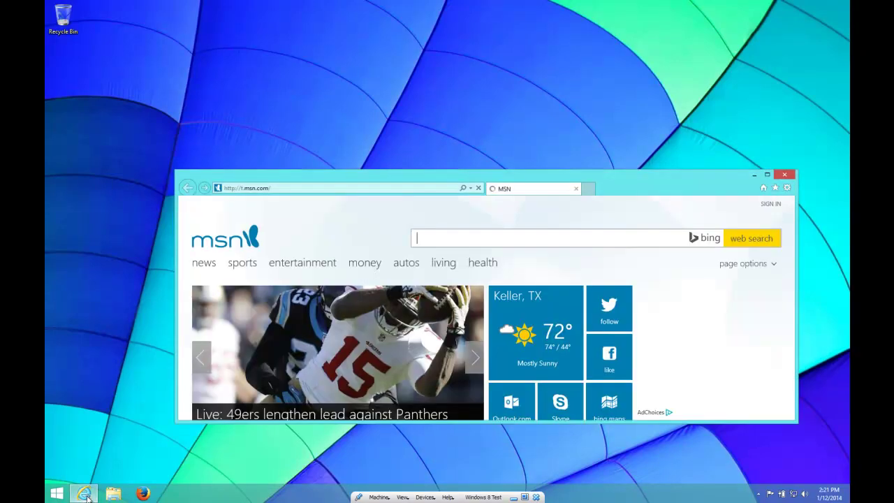
pyautogui.click(270, 188)
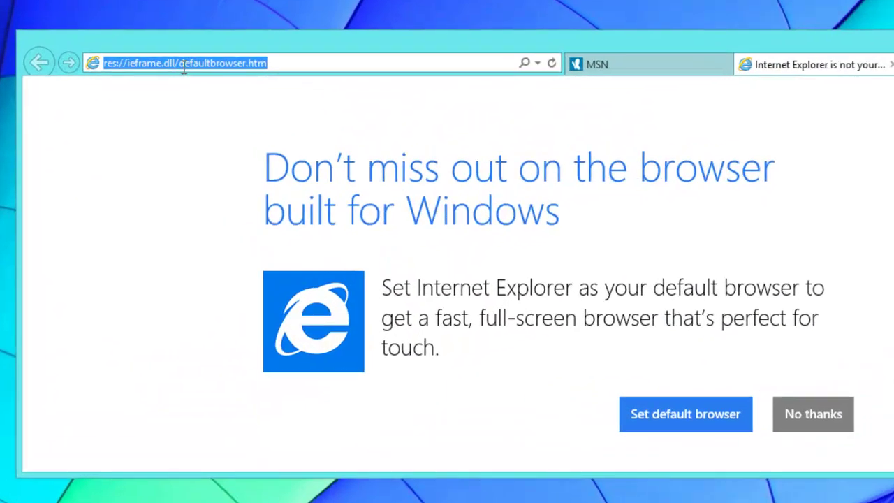
pyautogui.write('www.steacm')
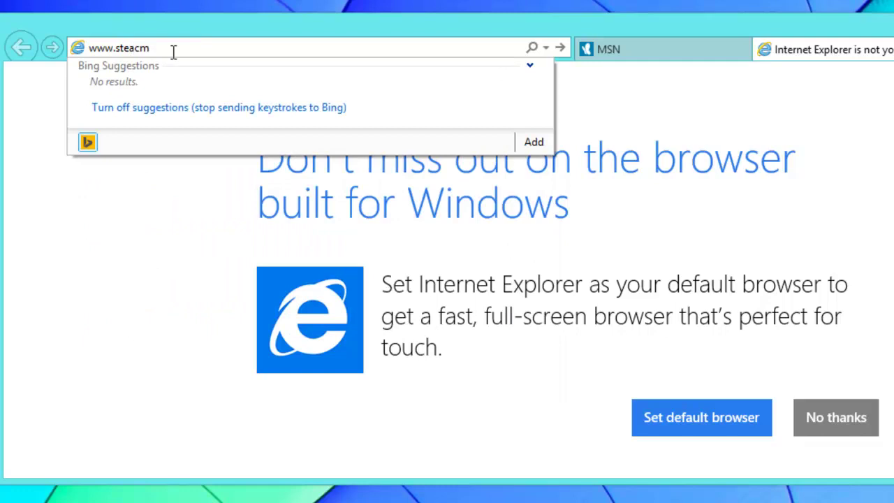
pyautogui.press('BackSpace')
pyautogui.press('BackSpace')
pyautogui.write('mcast.com')
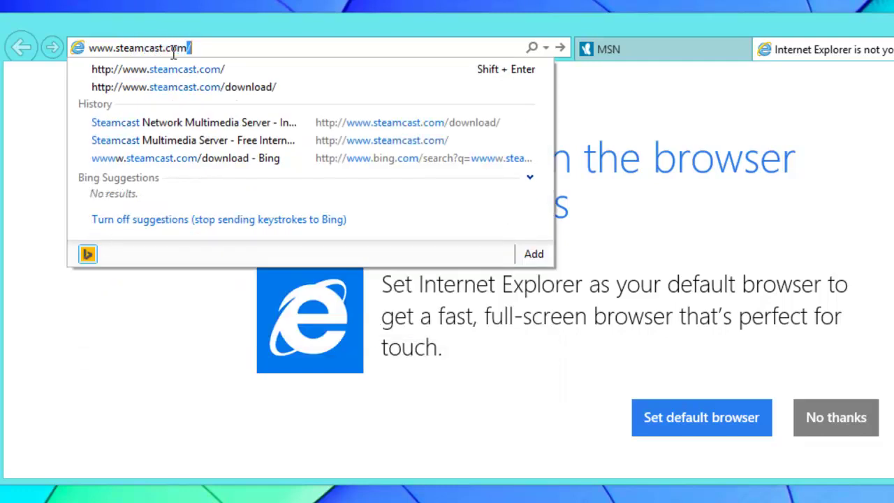
pyautogui.press('Return')
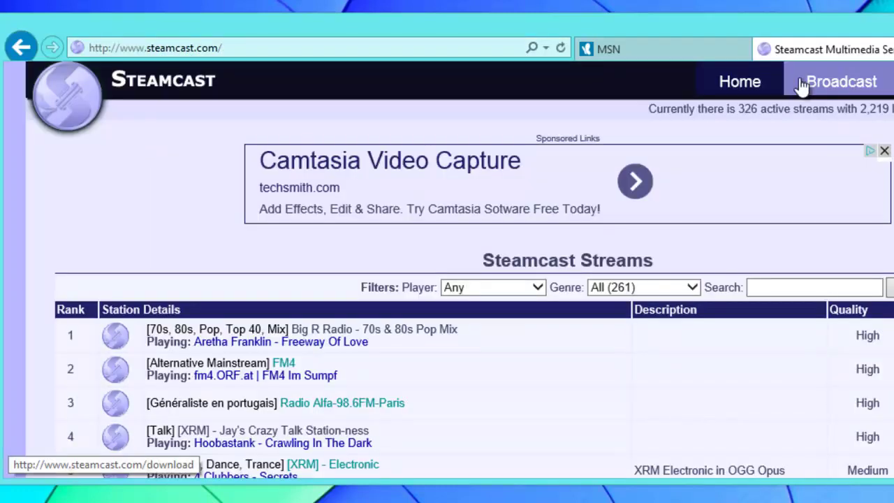
pyautogui.click(867, 81)
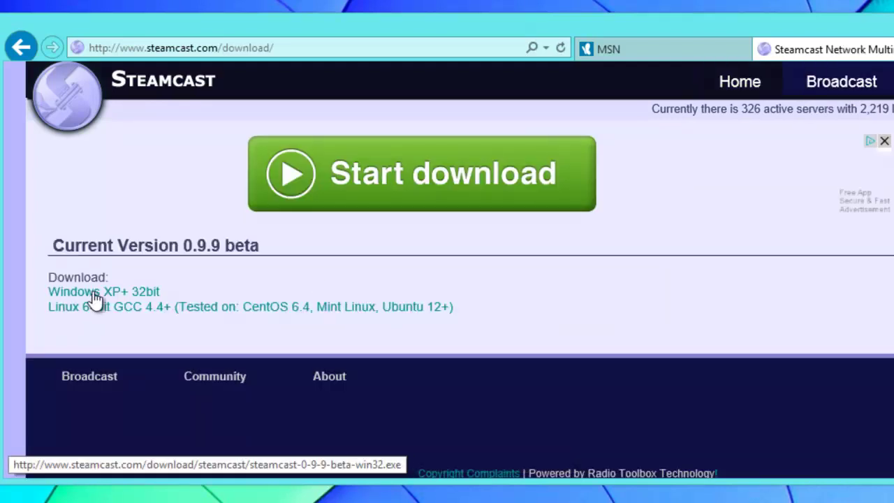
# Download and run the Windows XP+ 32bit installer, getting past the SmartScreen warning.
pyautogui.click(96, 295)
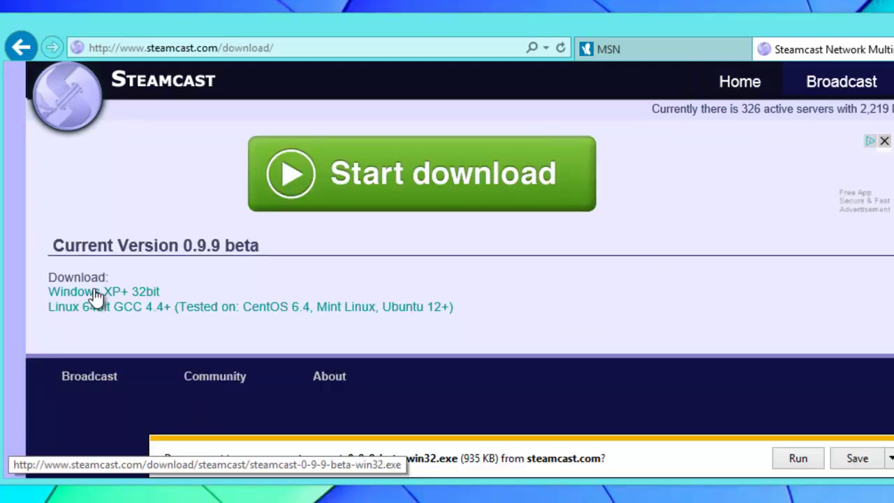
pyautogui.click(808, 463)
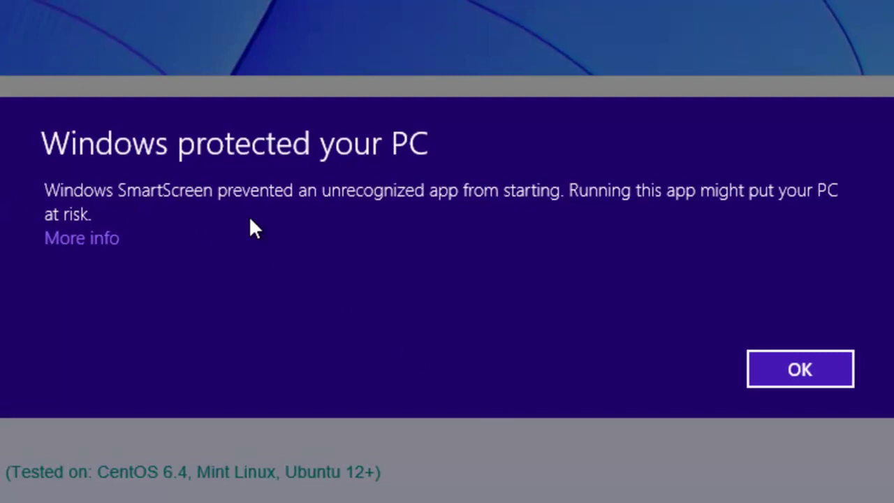
pyautogui.click(107, 239)
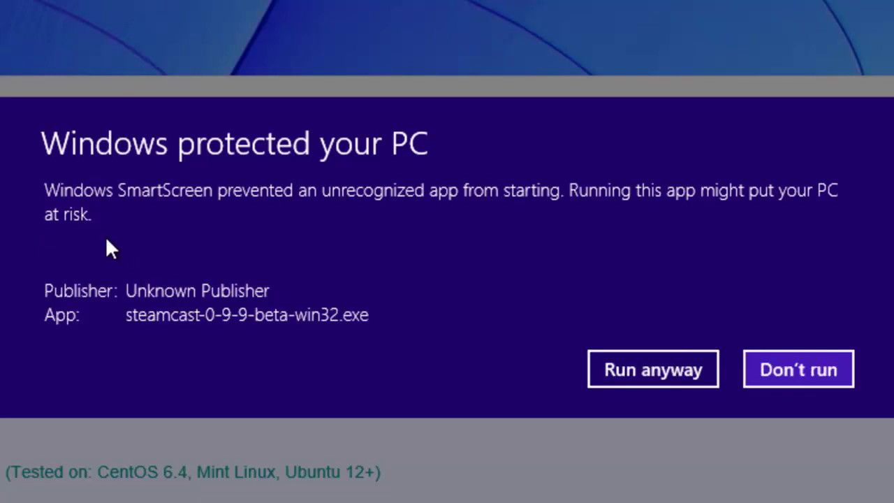
pyautogui.click(653, 373)
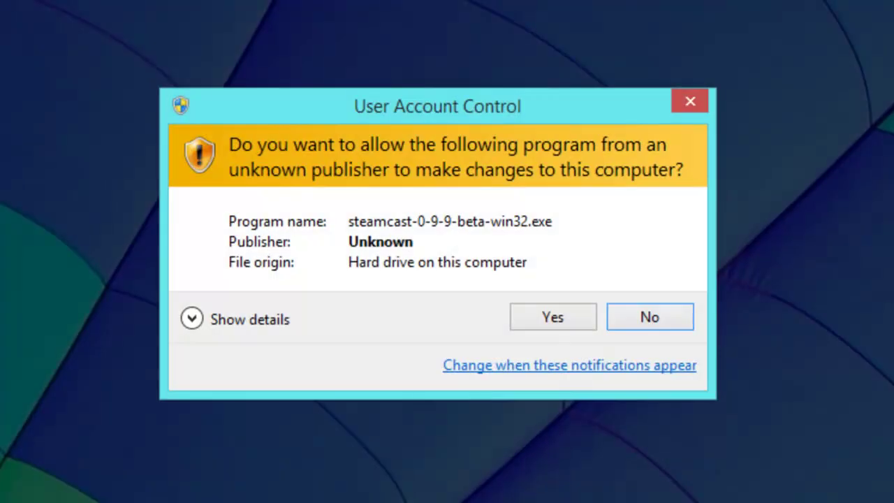
# Install Steamcast 0.9.9-beta as a Windows Service in the default location, skipping the readme.
pyautogui.click(534, 322)
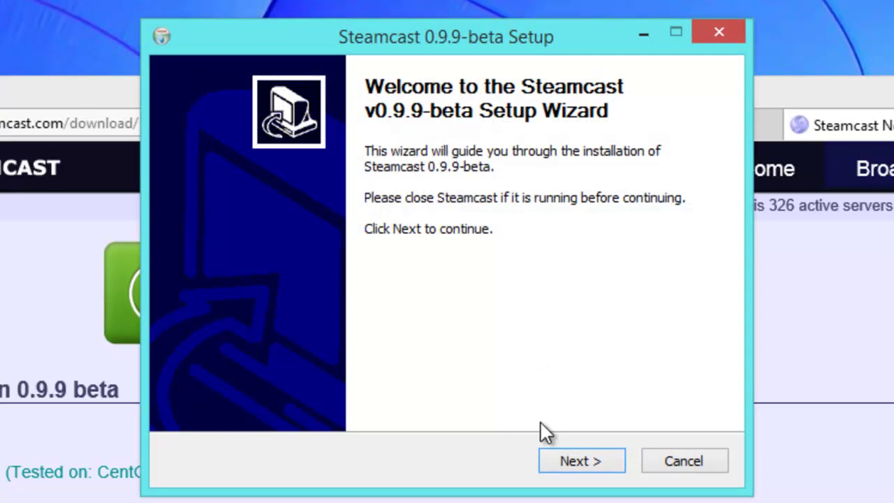
pyautogui.click(599, 460)
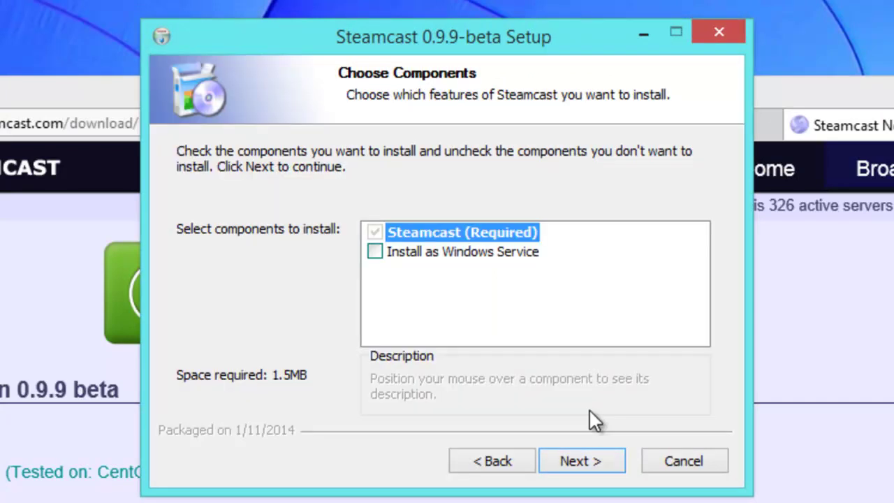
pyautogui.click(376, 252)
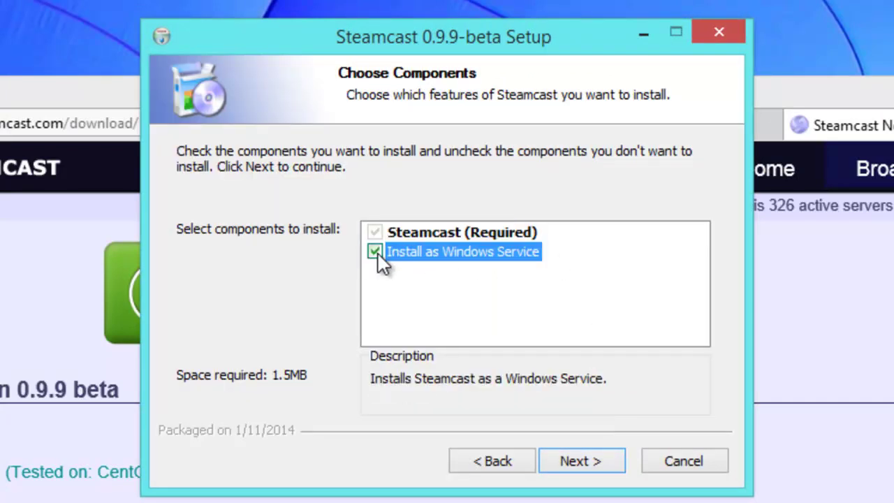
pyautogui.click(580, 461)
pyautogui.click(581, 463)
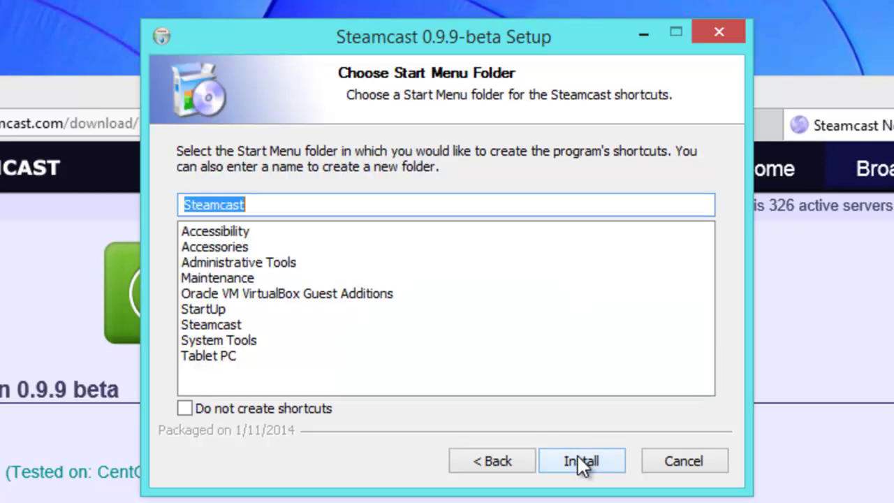
pyautogui.click(577, 461)
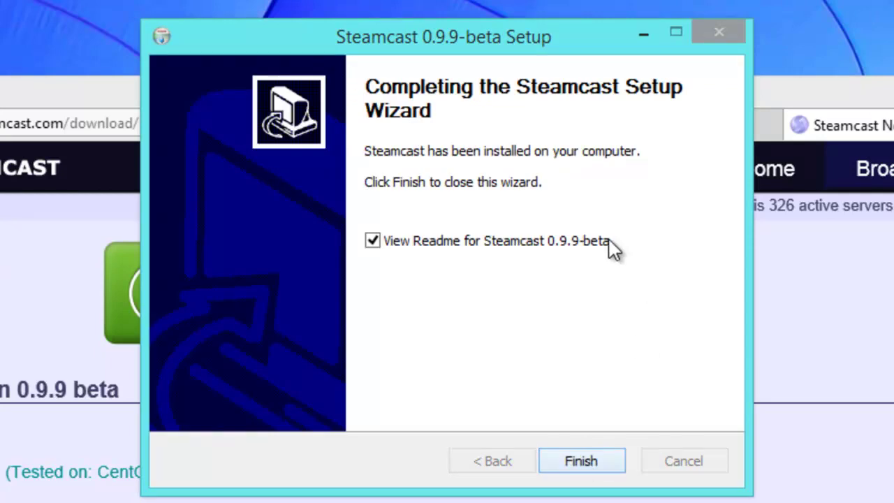
pyautogui.click(534, 241)
# Close the finished wizard and open the local Steamcast server at localhost:8000.
pyautogui.click(589, 467)
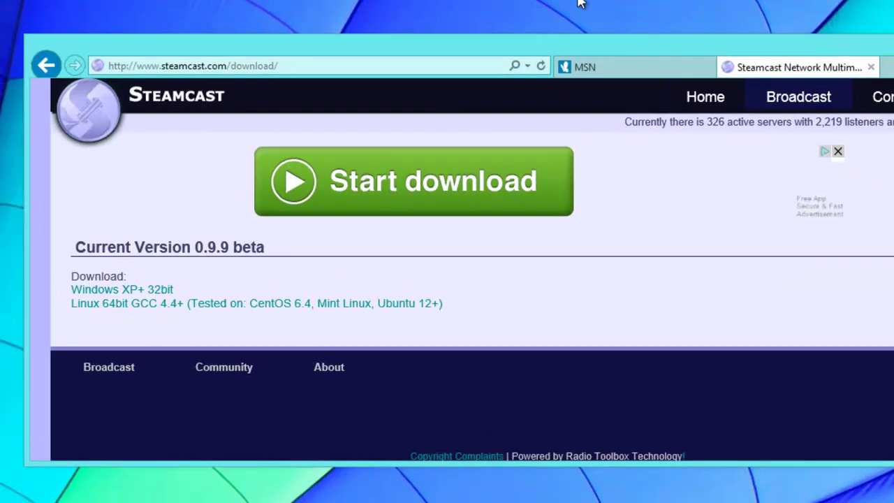
pyautogui.click(289, 67)
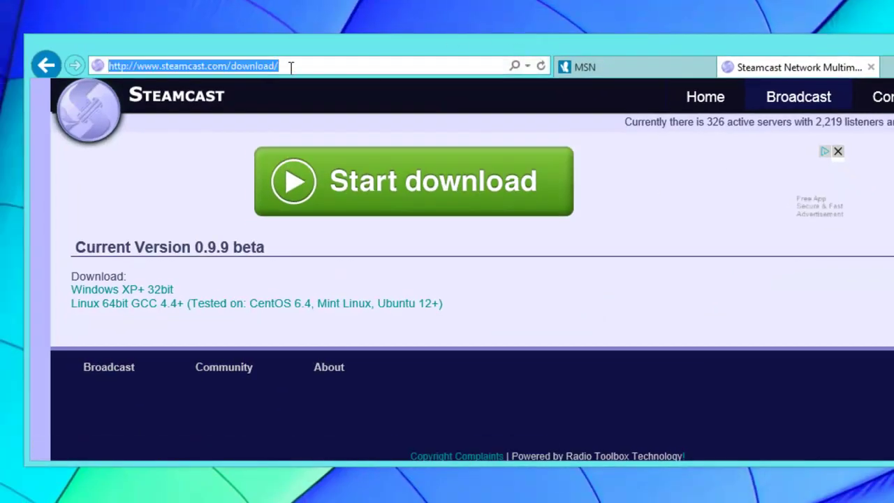
pyautogui.press('BackSpace')
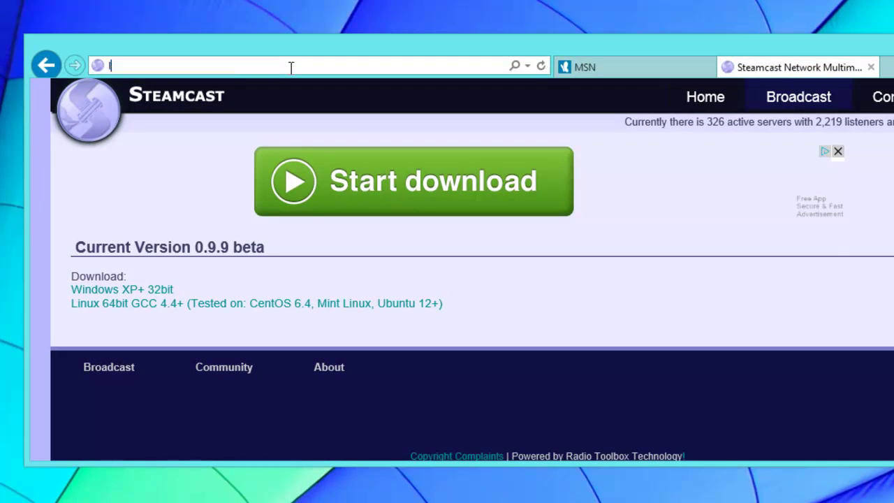
pyautogui.write('localhost:8000/')
pyautogui.press('Return')
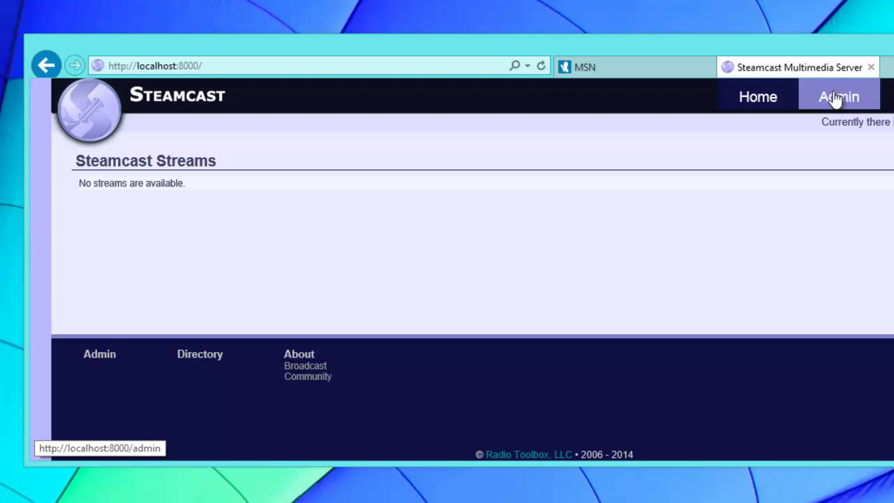
# Log into the Steamcast admin area with the current admin password.
pyautogui.click(833, 99)
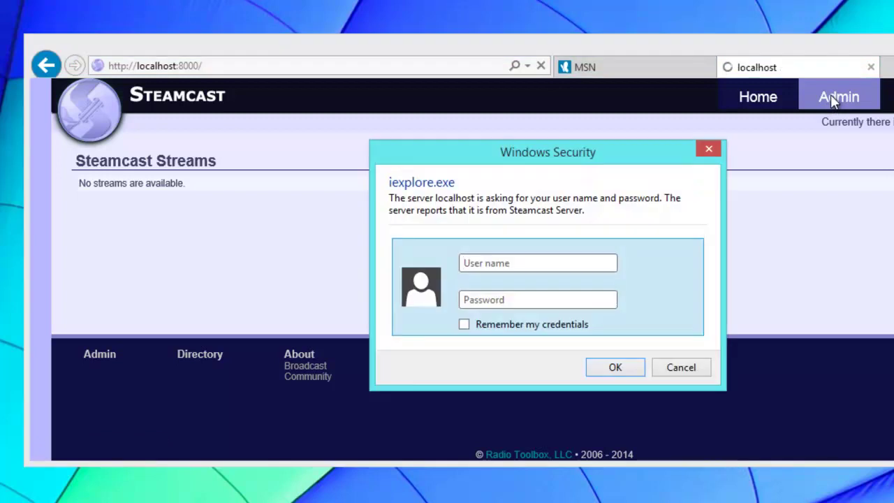
pyautogui.write('admin')
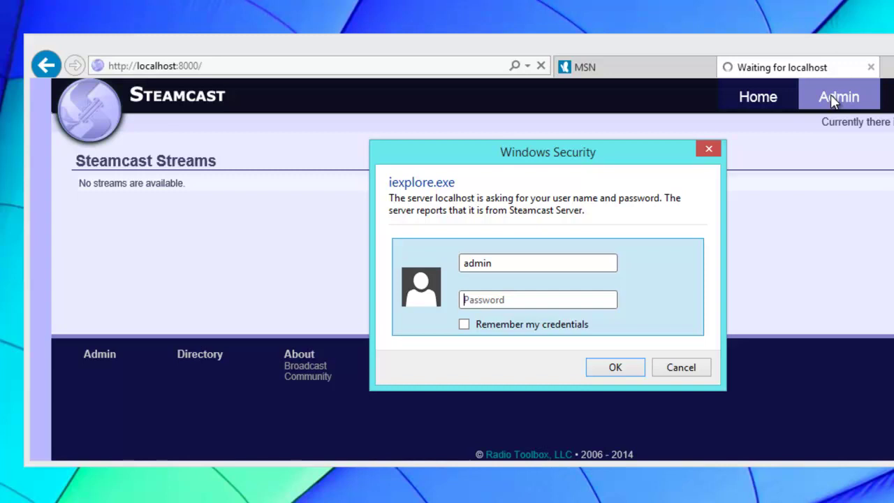
pyautogui.write('adin')
pyautogui.press('Return')
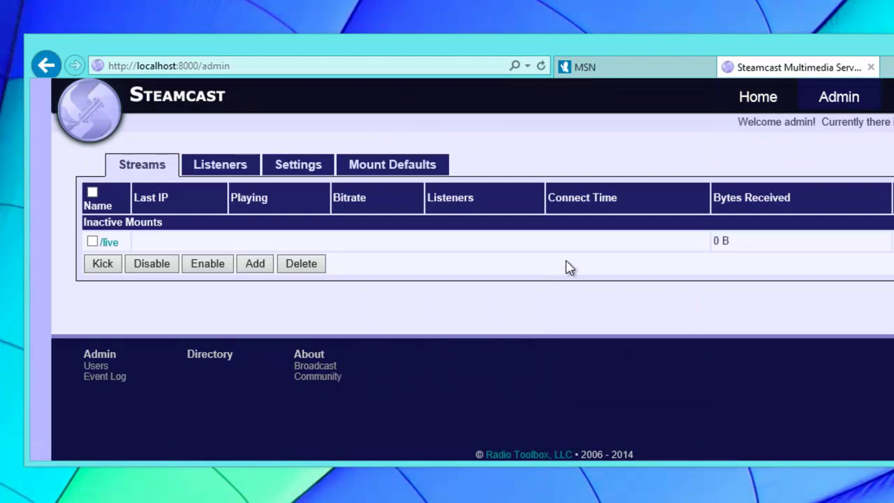
# In user management, give the admin account a new password, confirm it, and save.
pyautogui.moveTo(832, 99)
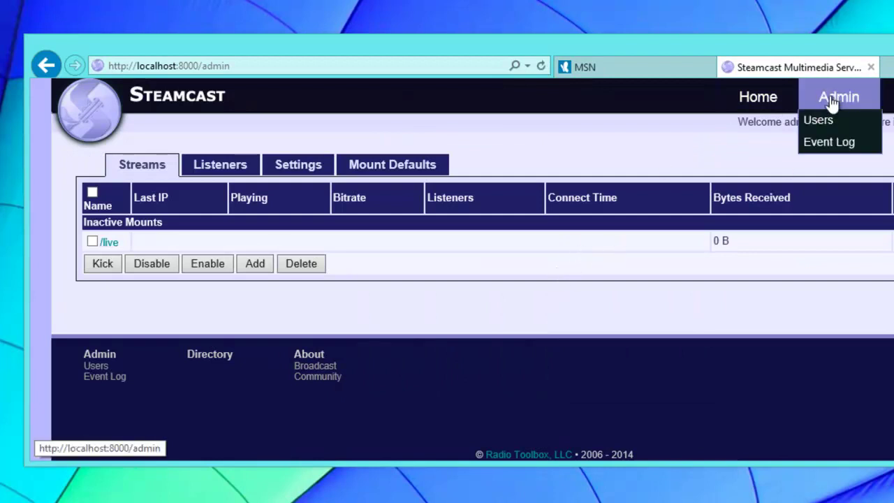
pyautogui.click(829, 125)
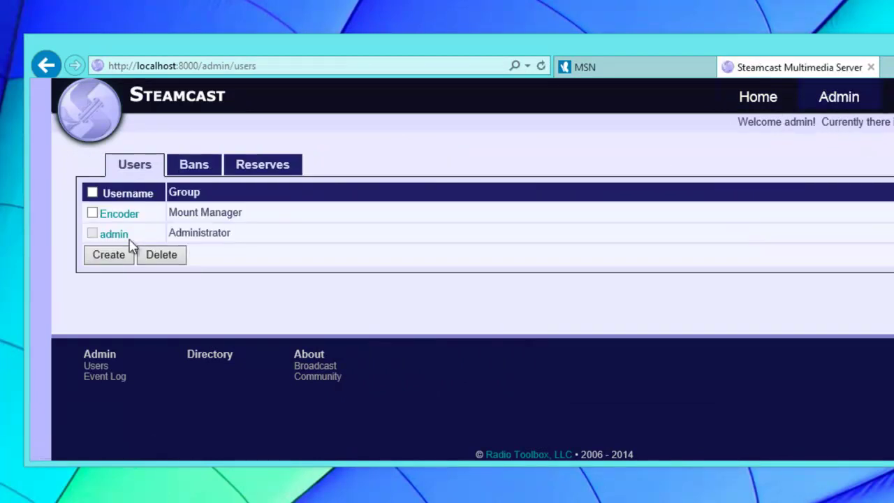
pyautogui.click(116, 235)
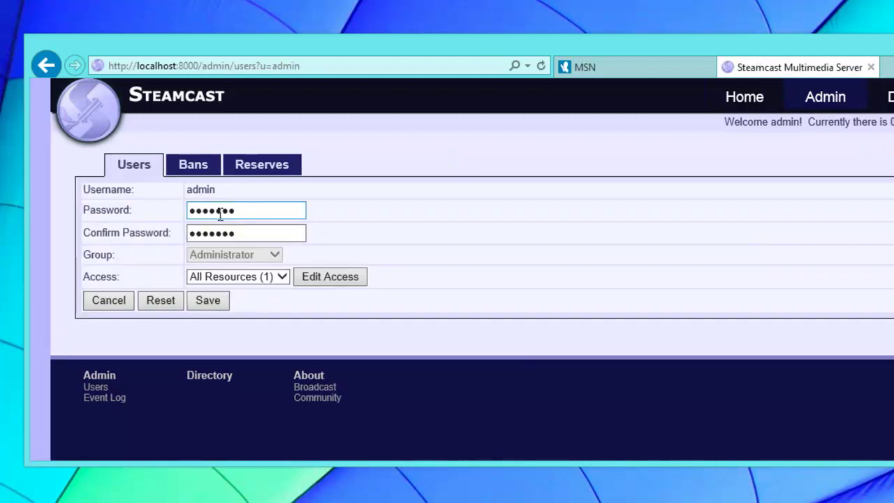
pyautogui.doubleClick(220, 211)
pyautogui.write('password')
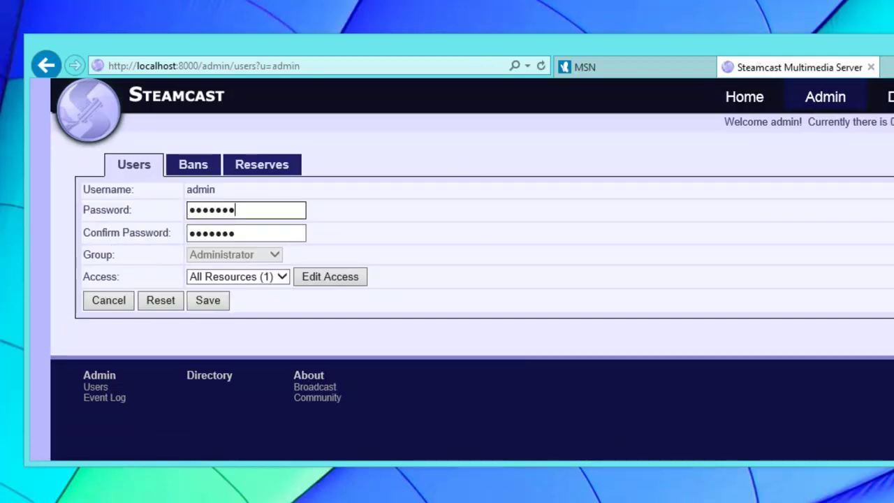
pyautogui.press('Tab')
pyautogui.write('password')
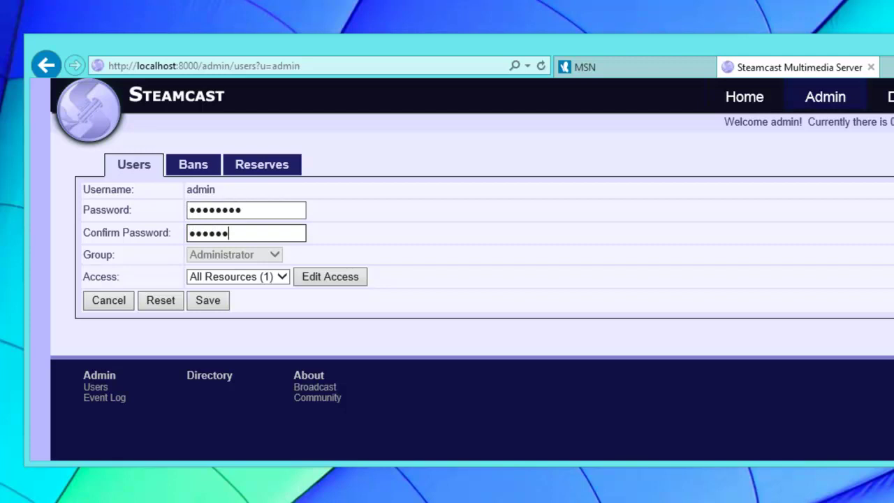
pyautogui.click(217, 306)
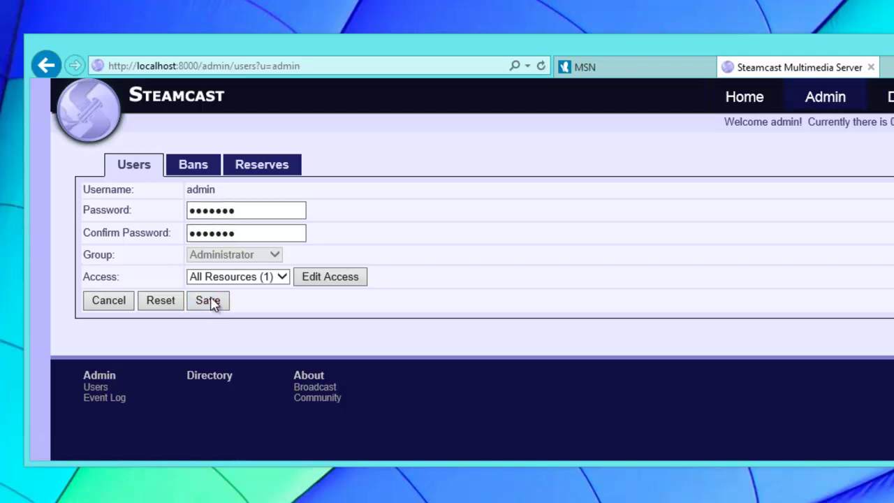
# Log back into the admin area using the new admin password.
pyautogui.moveTo(807, 98)
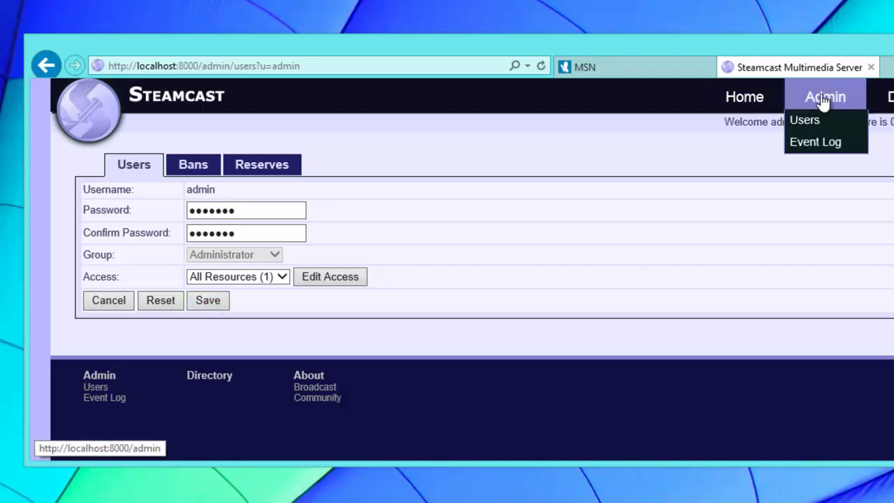
pyautogui.click(823, 100)
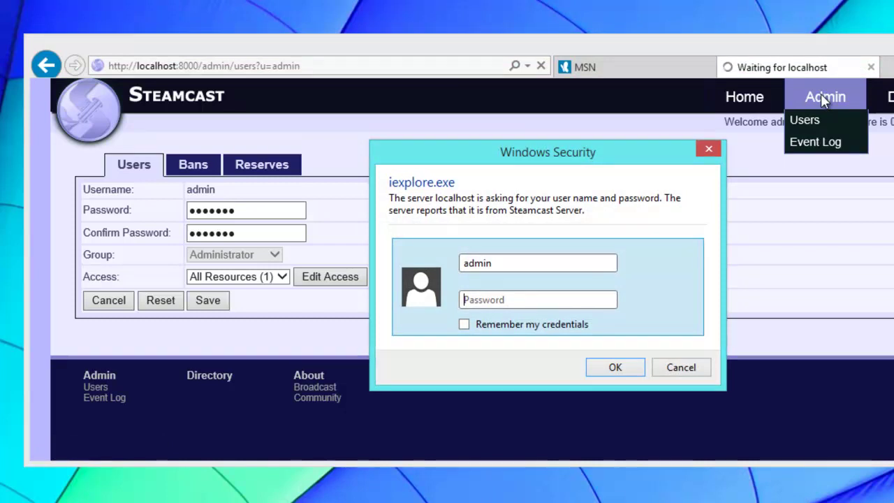
pyautogui.write('steamcast')
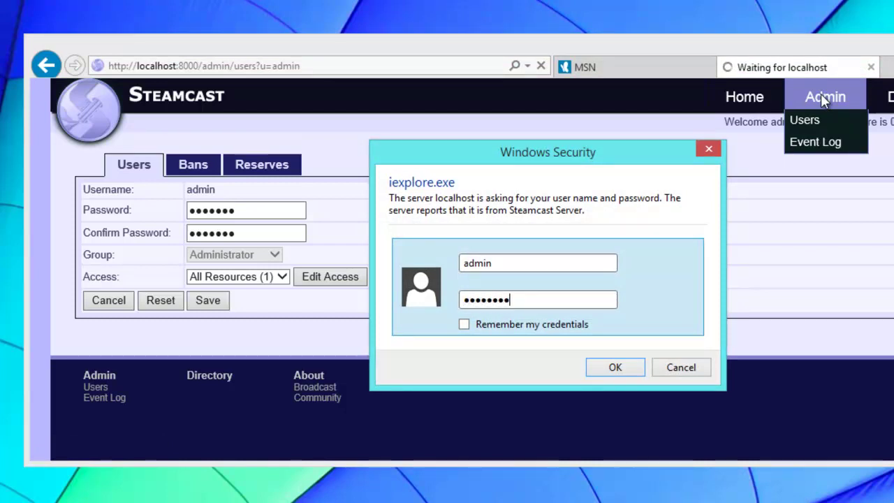
pyautogui.press('Return')
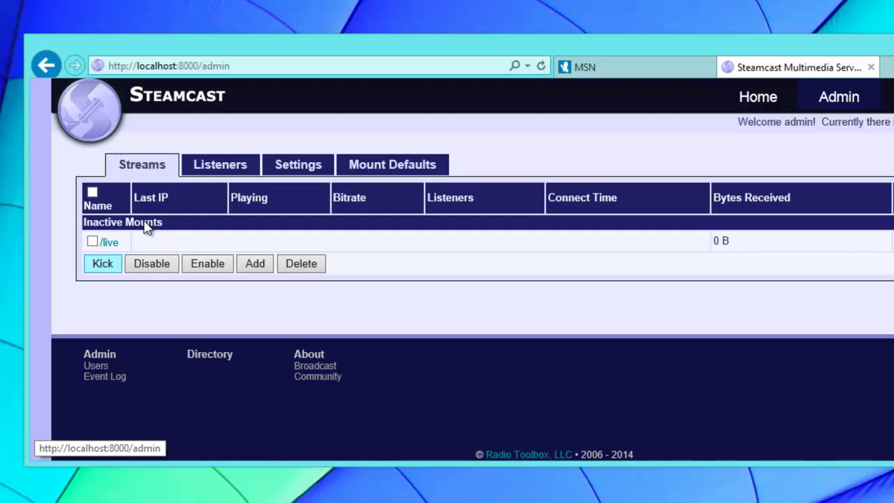
# Mark only the default /live mount in the Streams list and delete it.
pyautogui.click(91, 193)
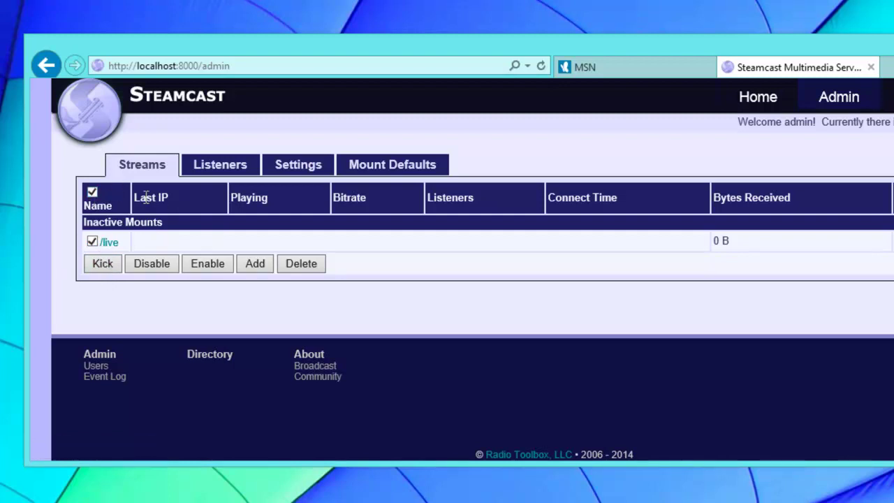
pyautogui.click(92, 193)
pyautogui.click(92, 242)
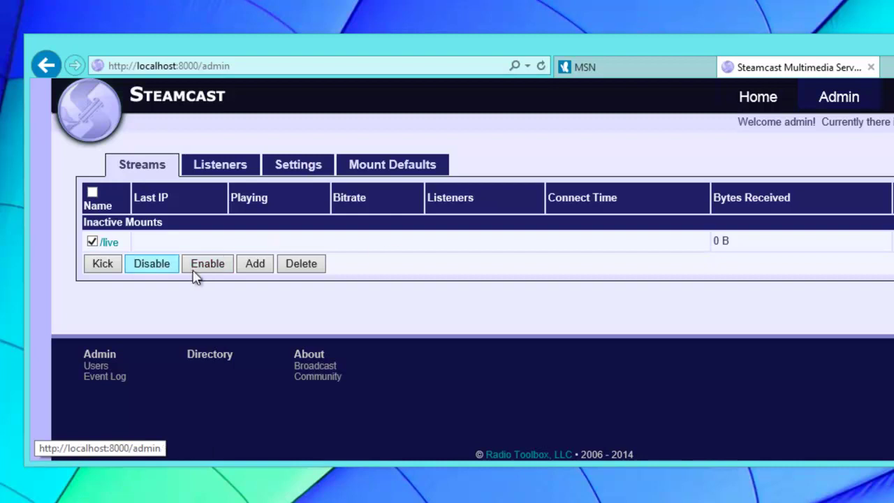
pyautogui.click(292, 269)
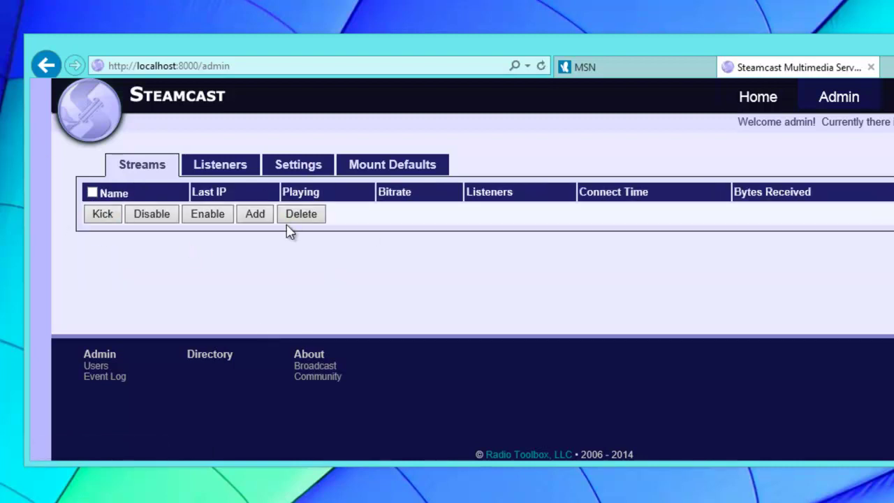
# Create a new mount named myradio and open the /myradio details page.
pyautogui.click(251, 218)
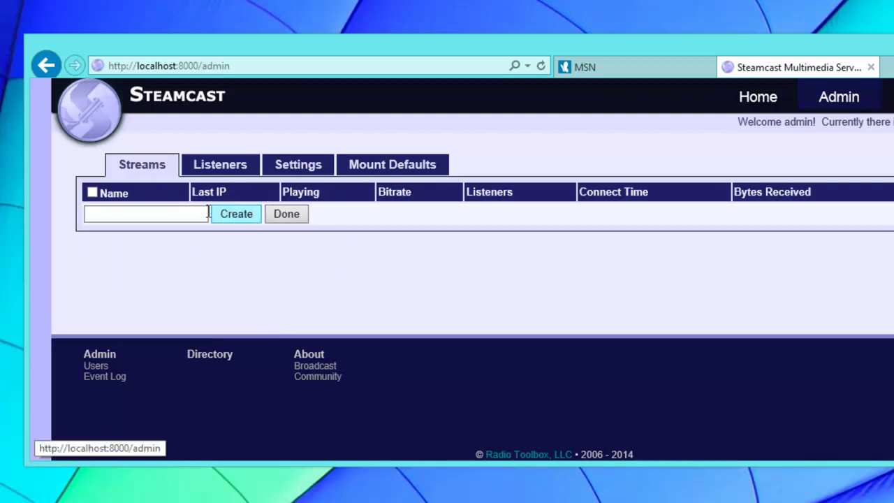
pyautogui.click(120, 213)
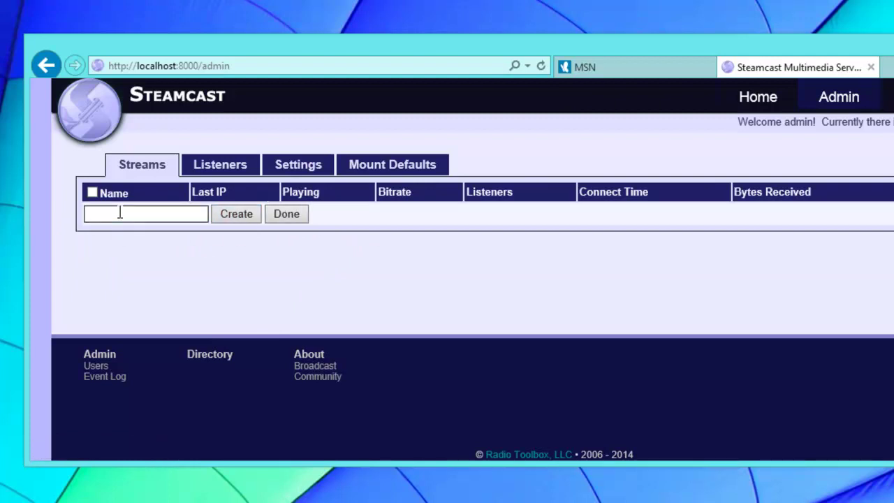
pyautogui.write('myradio')
pyautogui.click(238, 222)
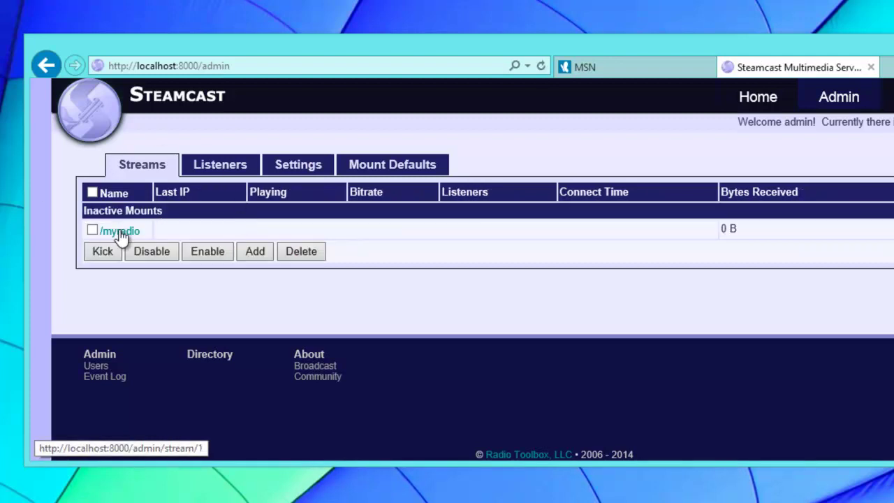
pyautogui.click(120, 234)
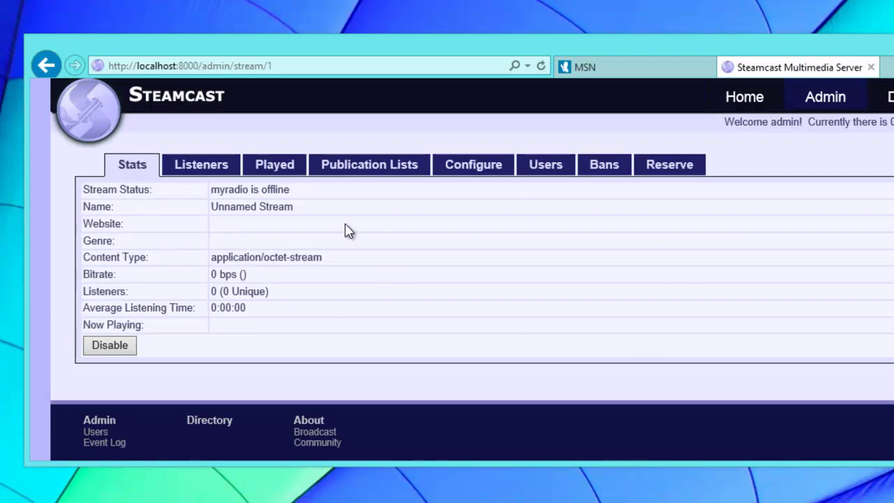
# Add a Relay entry to the myradio mount's configuration.
pyautogui.click(493, 172)
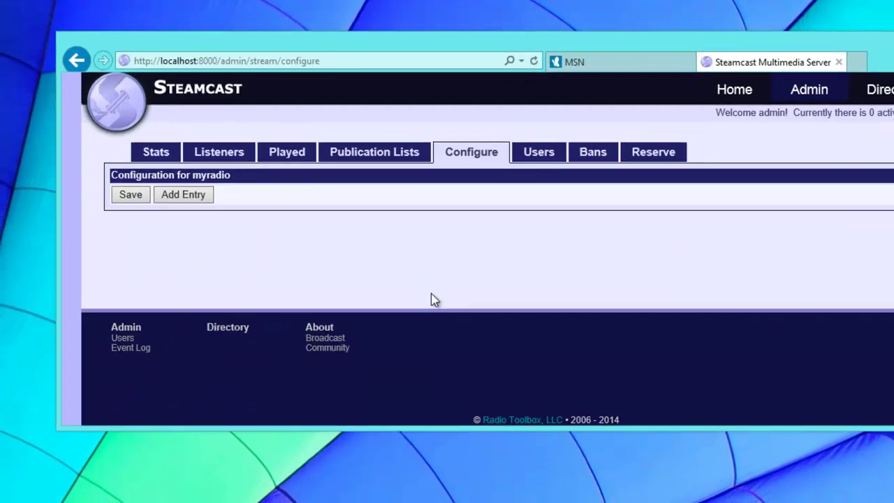
pyautogui.click(189, 199)
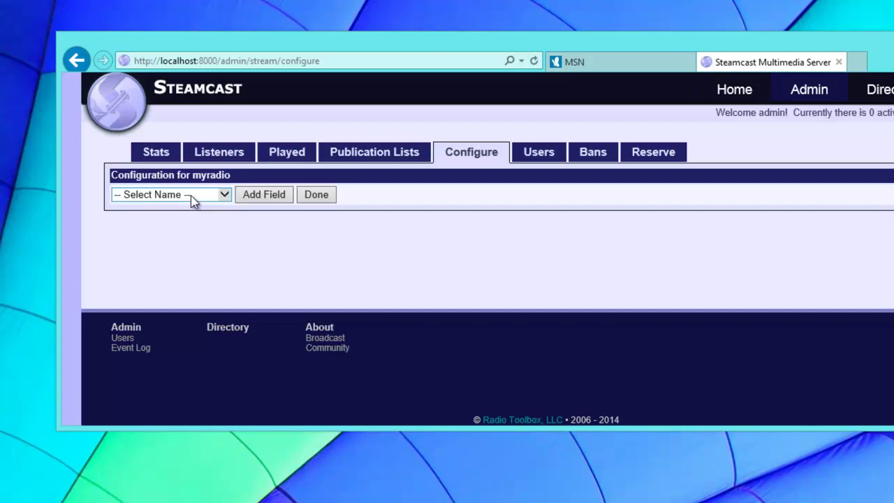
pyautogui.click(191, 199)
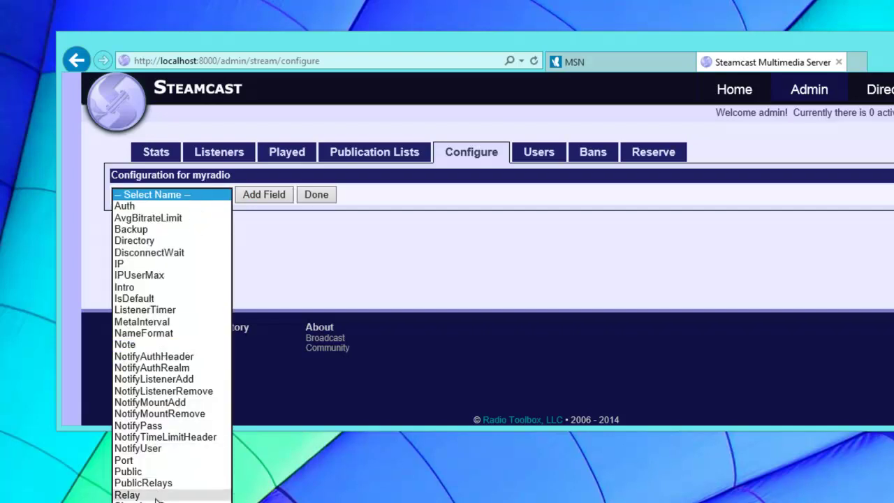
pyautogui.press('r')
pyautogui.press('Return')
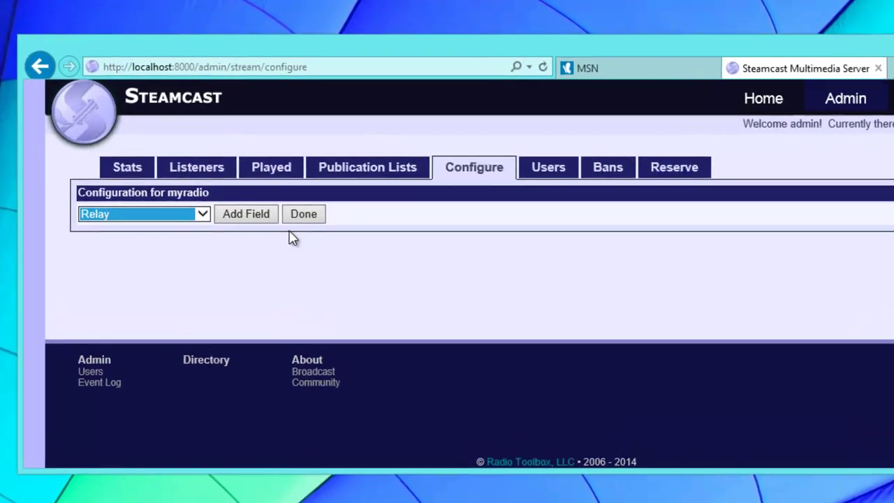
pyautogui.click(262, 222)
pyautogui.click(292, 242)
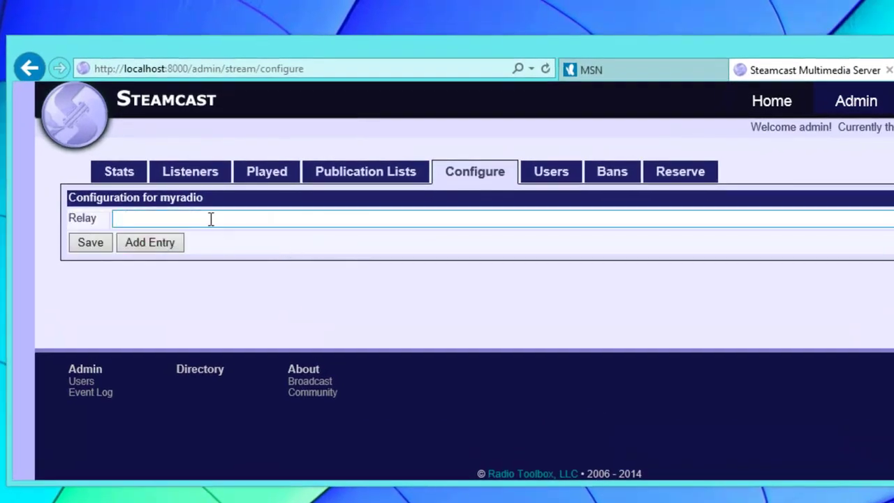
pyautogui.click(210, 219)
pyautogui.write('ht')
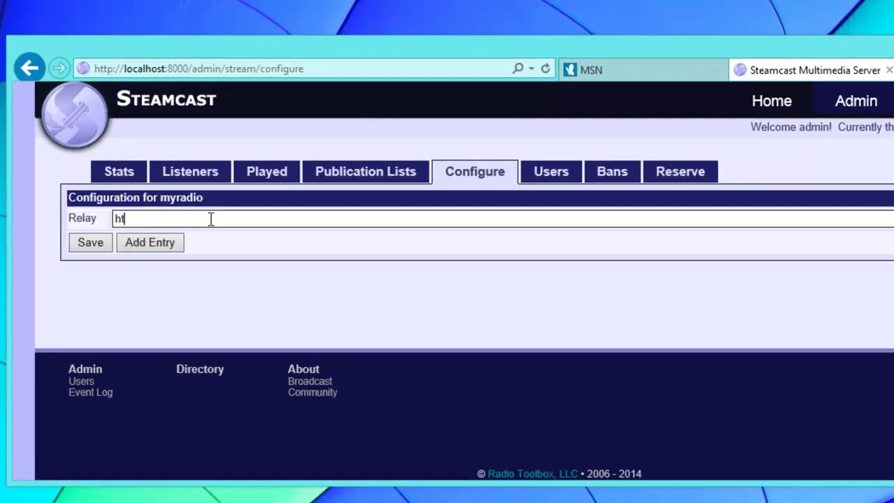
pyautogui.write('tp')
pyautogui.write('://dev.steamcast.com/')
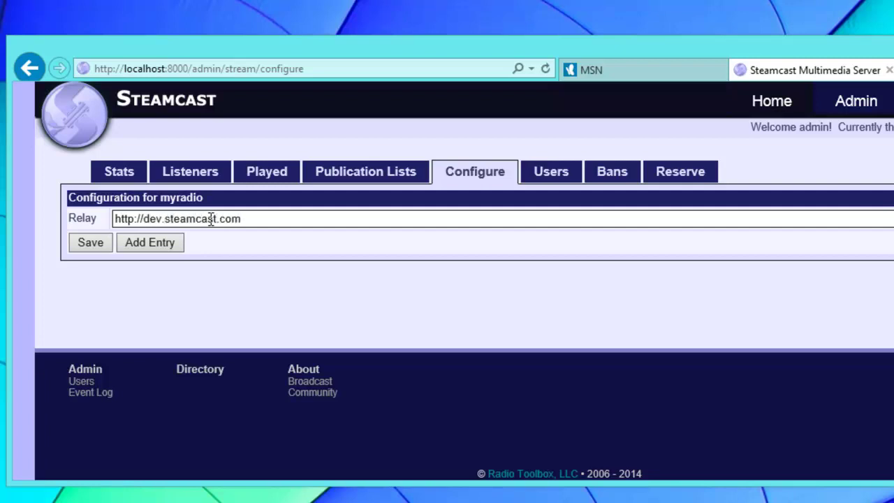
pyautogui.click(95, 250)
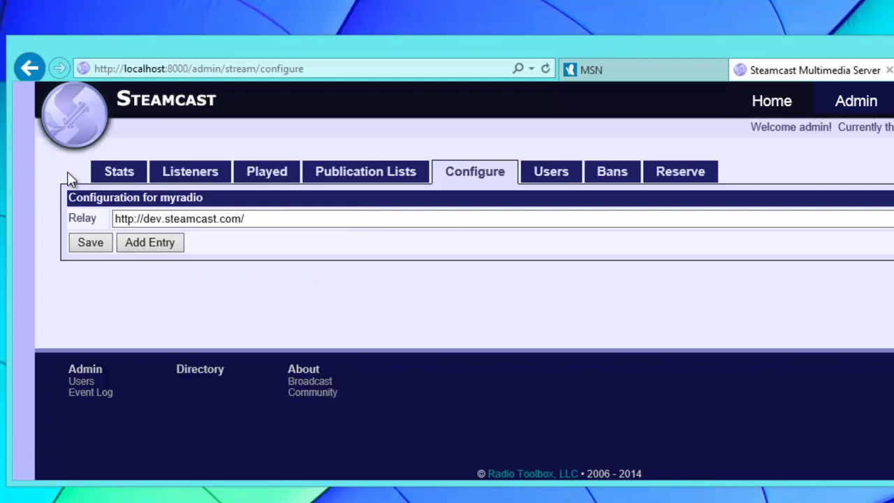
# Check myradio's live stats, then view the Streams list showing /myradio playing at 108.68 kbps.
pyautogui.click(127, 178)
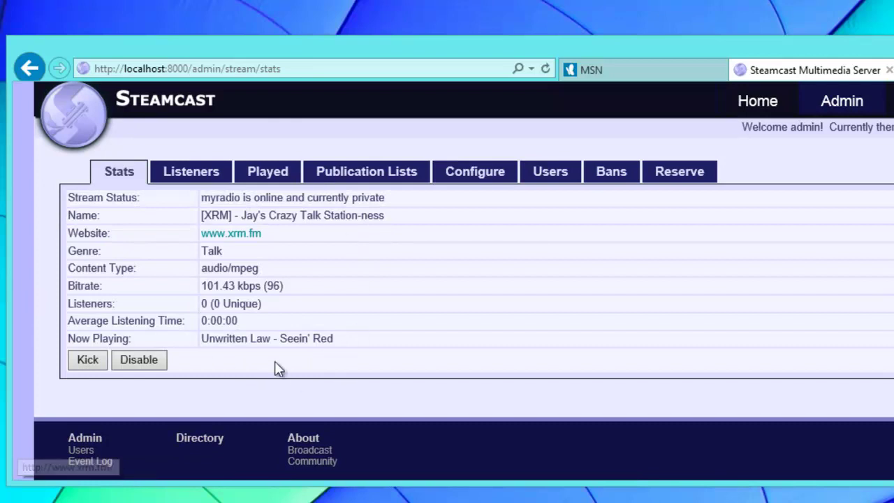
pyautogui.moveTo(865, 110)
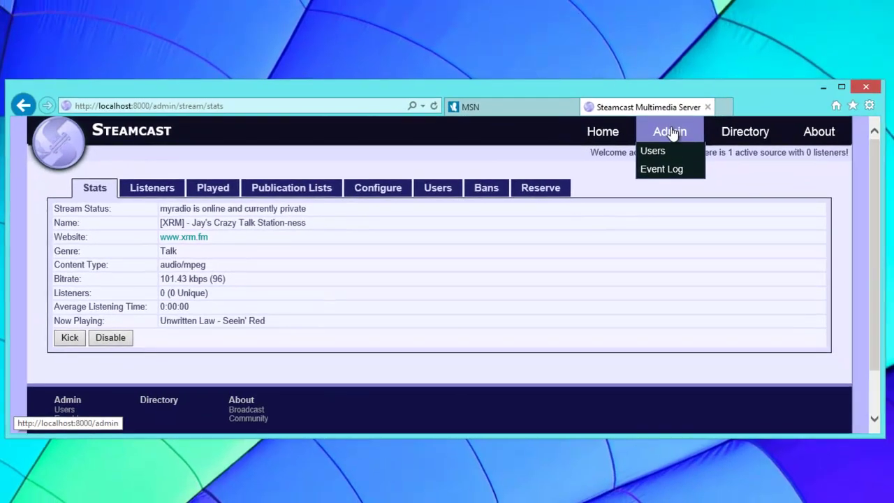
pyautogui.click(859, 105)
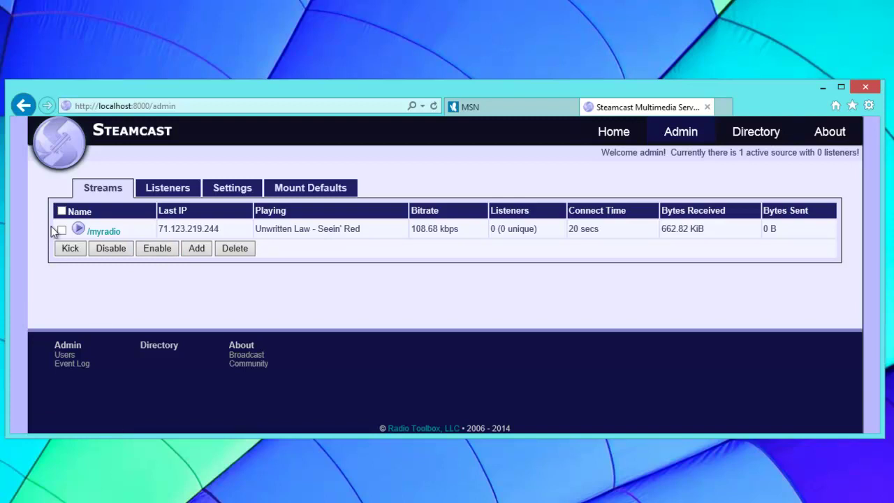
pyautogui.click(79, 230)
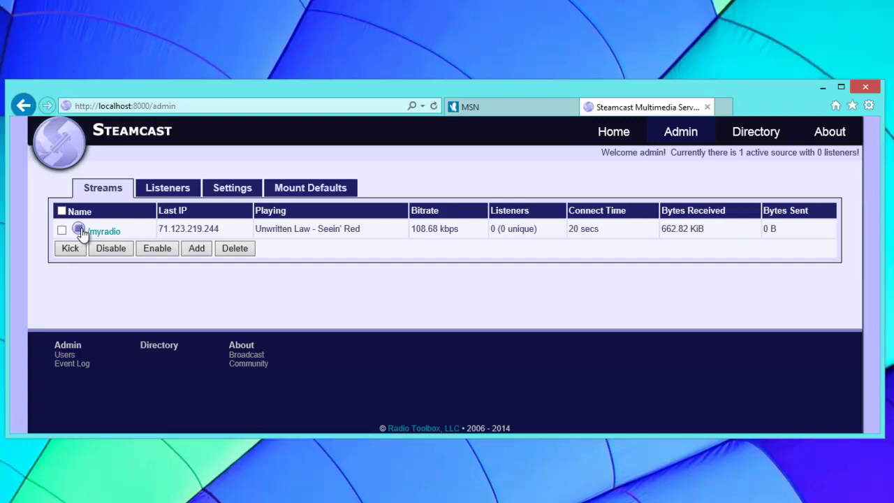